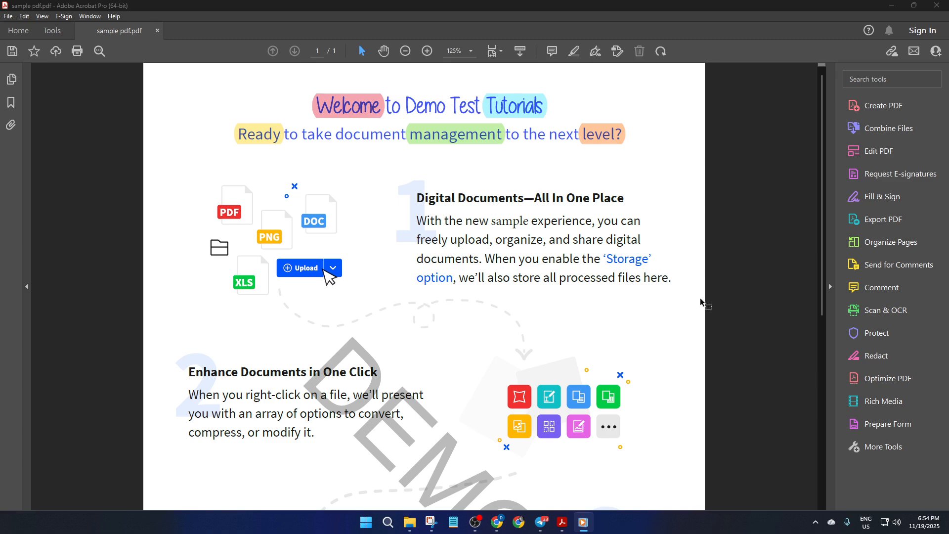
Start preparing a form from the single file sample pdf.pdf with the Prepare Form tool.
{"action": "left_click", "coordinate": [7, 35]}
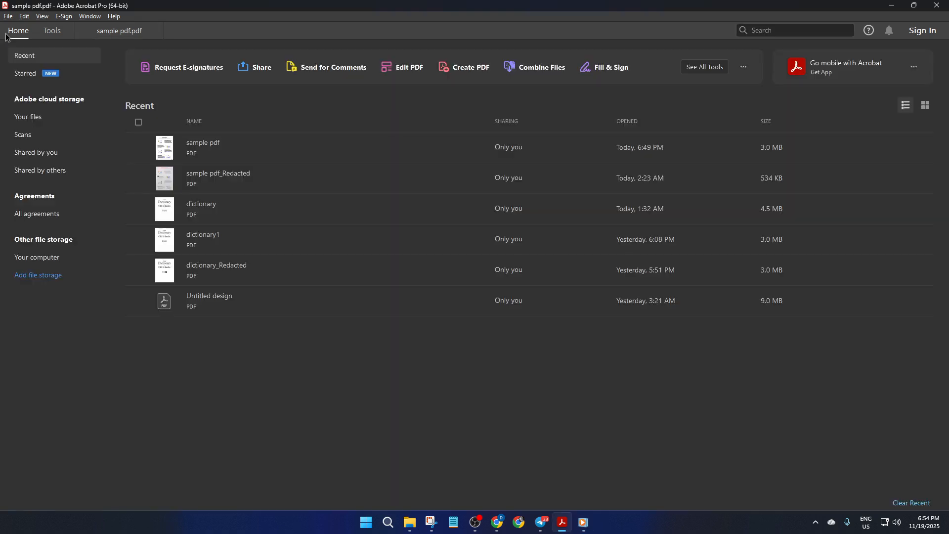
{"action": "left_click", "coordinate": [53, 31]}
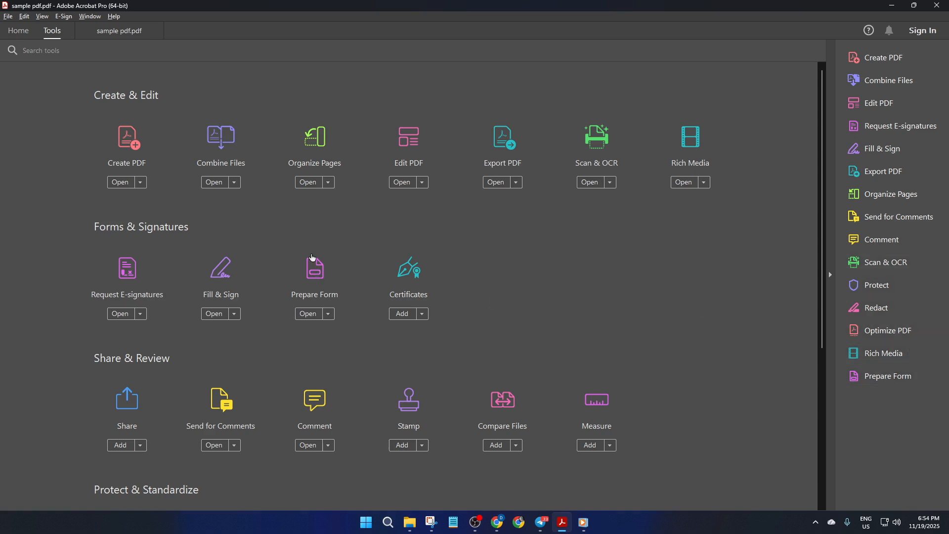
{"action": "left_click", "coordinate": [309, 315]}
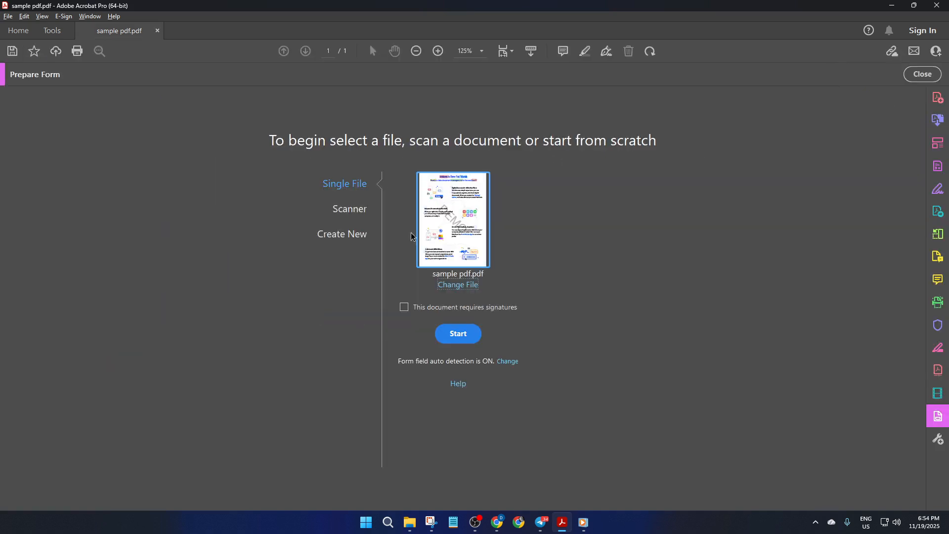
{"action": "left_click", "coordinate": [477, 335]}
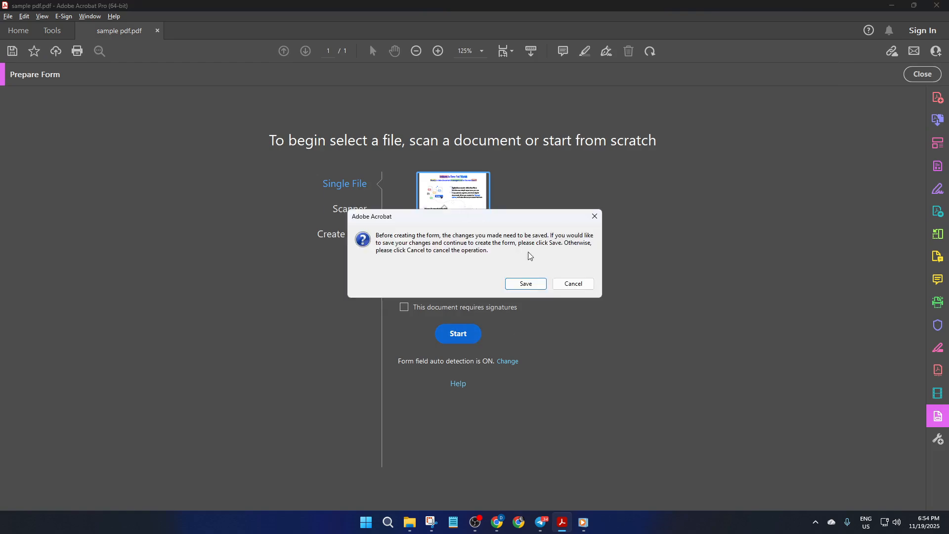
Save the pending changes as sample pdf in Downloads, replacing the existing file.
{"action": "left_click", "coordinate": [526, 284]}
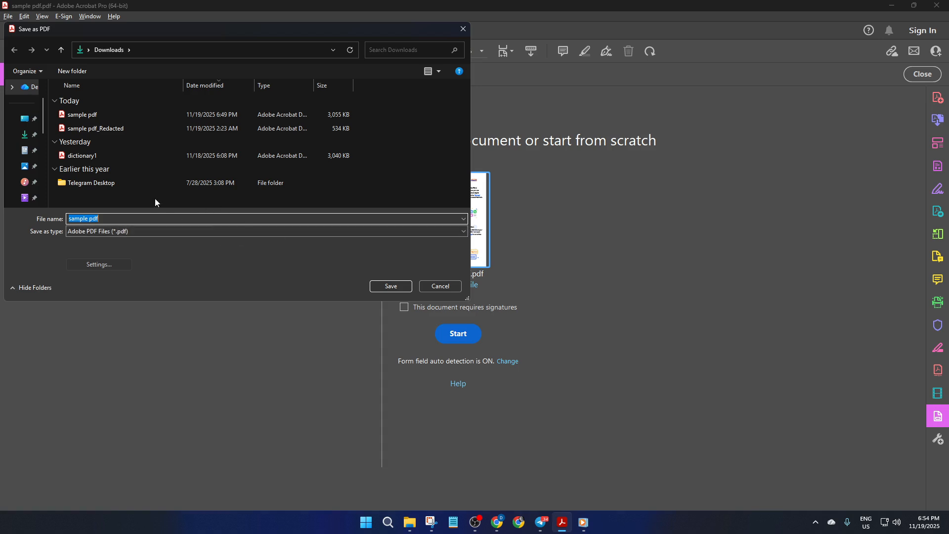
{"action": "left_click", "coordinate": [107, 114]}
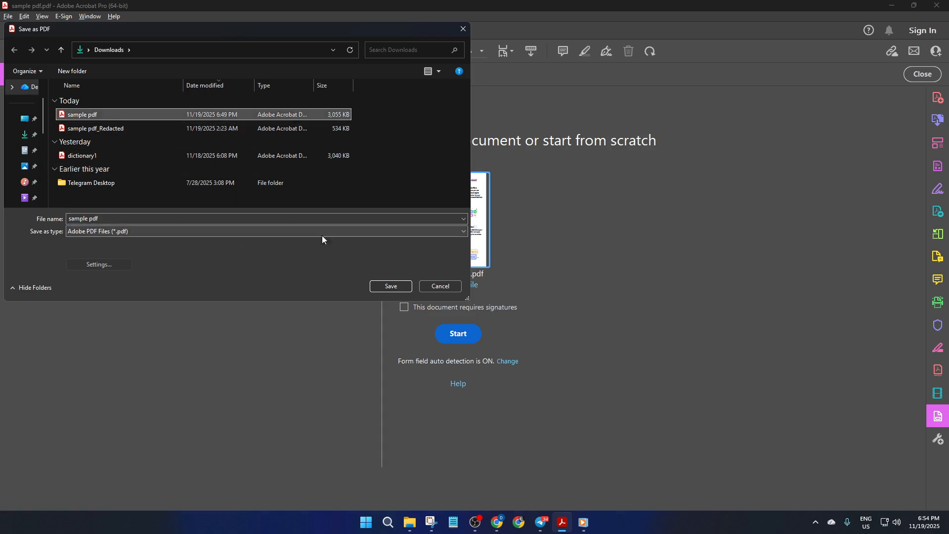
{"action": "left_click", "coordinate": [391, 286]}
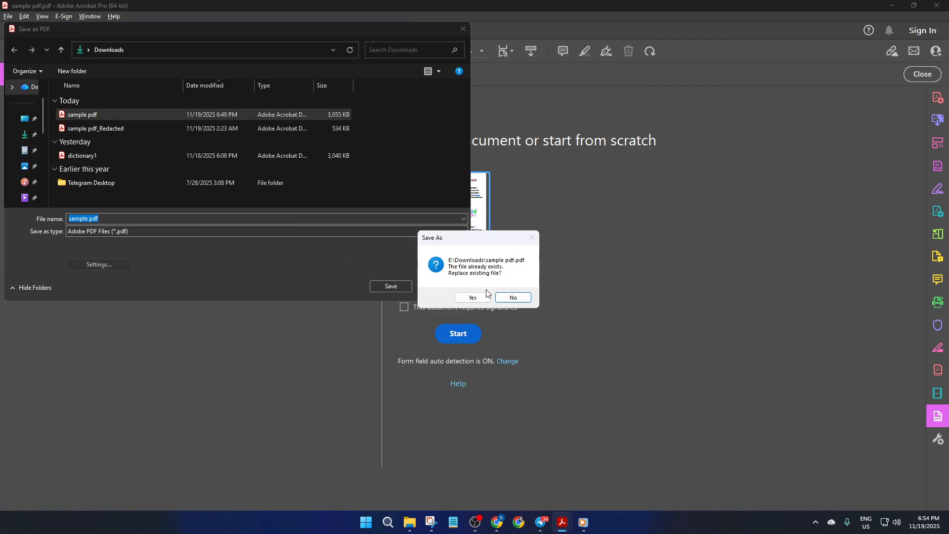
{"action": "left_click", "coordinate": [470, 297]}
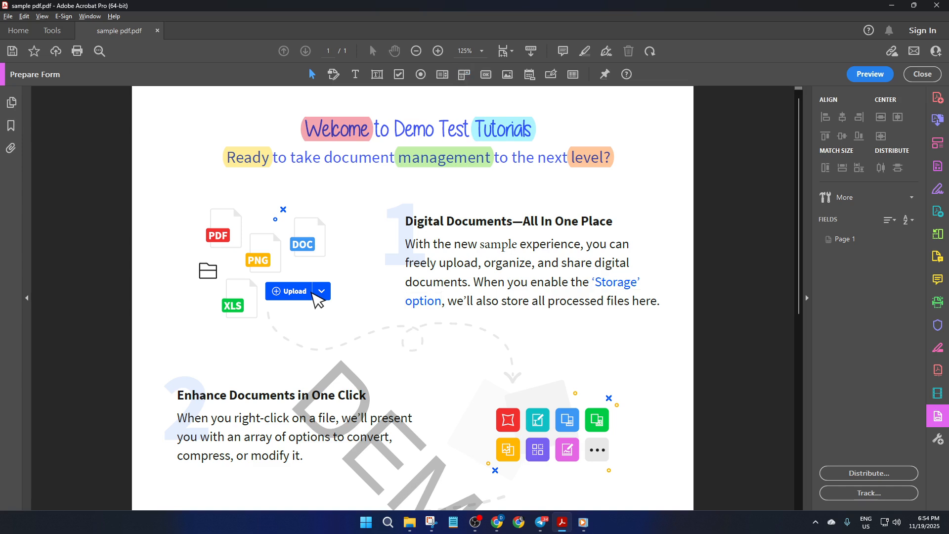
Place a dropdown field about 1.8 in wide and 0.33 in high under the subtitle, above the file icons.
{"action": "left_click", "coordinate": [464, 74]}
{"action": "left_click_drag", "start_coordinate": [234, 172], "coordinate": [359, 194]}
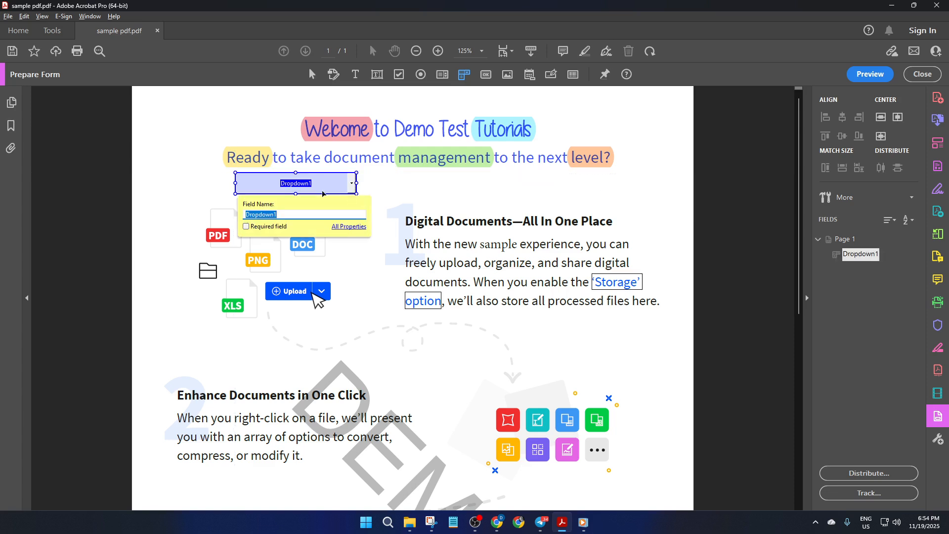
{"action": "key", "text": "Return"}
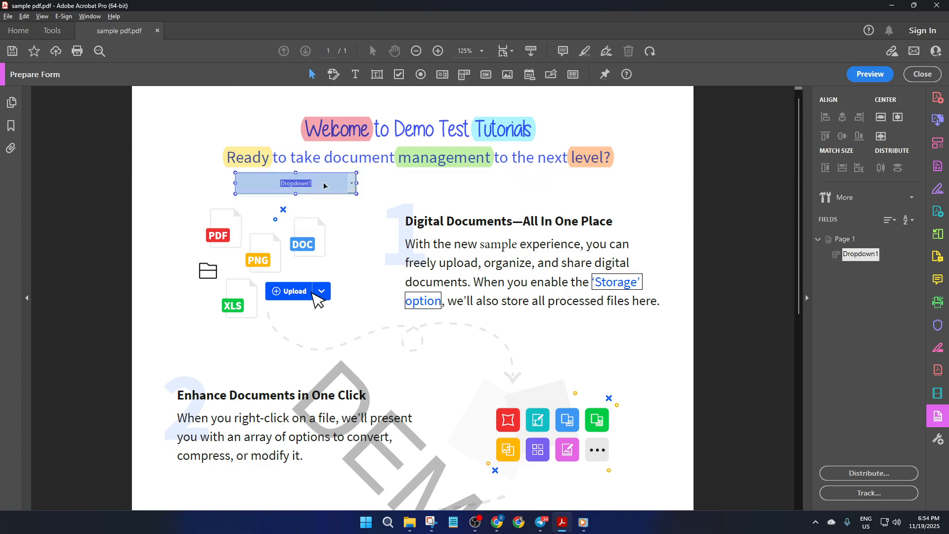
Rename the new dropdown field "Demo Dropdown" in its properties.
{"action": "double_click", "coordinate": [302, 178]}
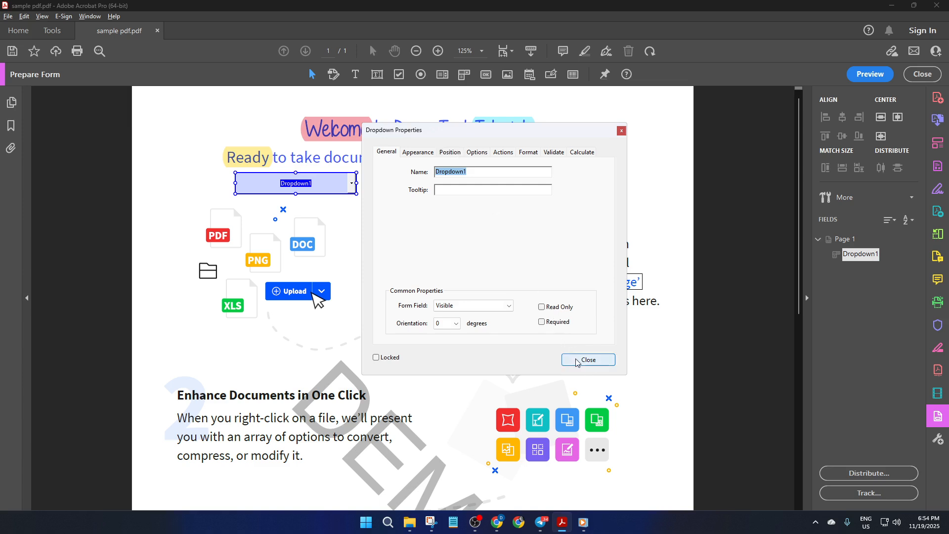
{"action": "left_click", "coordinate": [483, 153]}
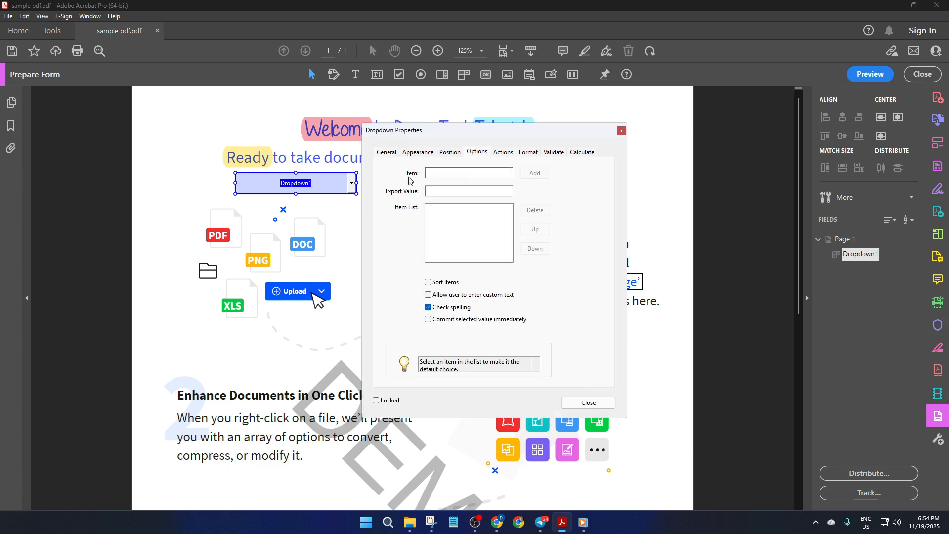
{"action": "left_click", "coordinate": [384, 151]}
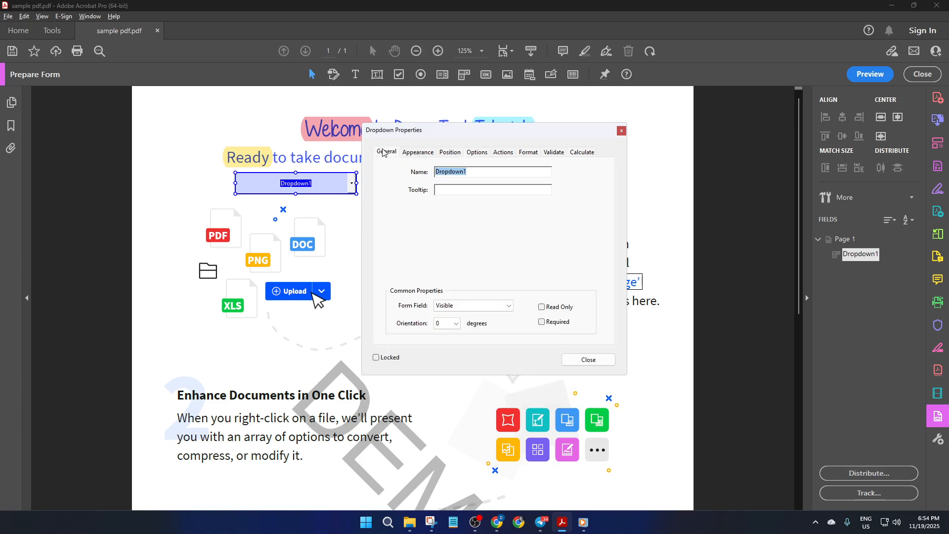
{"action": "double_click", "coordinate": [459, 171]}
{"action": "type", "text": "Demo"}
Add the items Doc, PDF, PNG and XLS to the dropdown field's item list.
{"action": "left_click", "coordinate": [477, 152]}
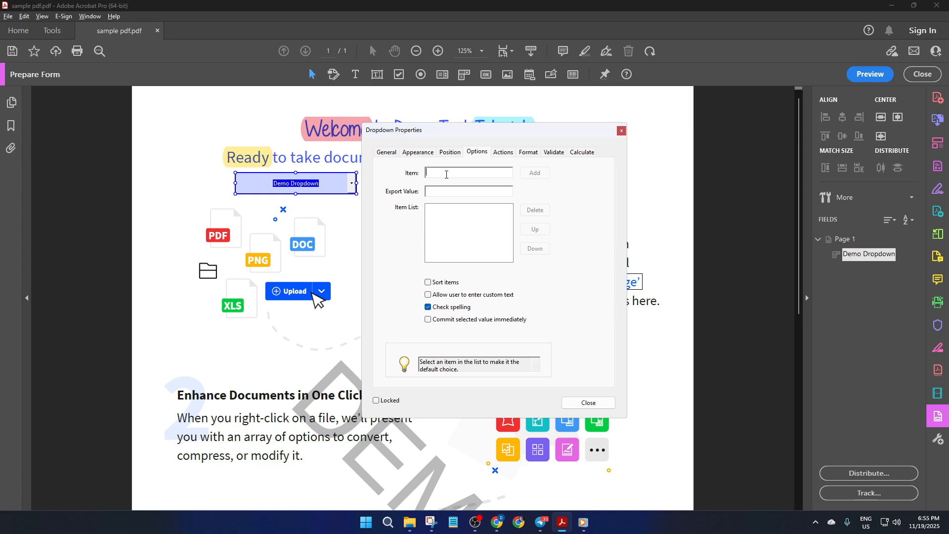
{"action": "type", "text": "Doc"}
{"action": "key", "text": "Return"}
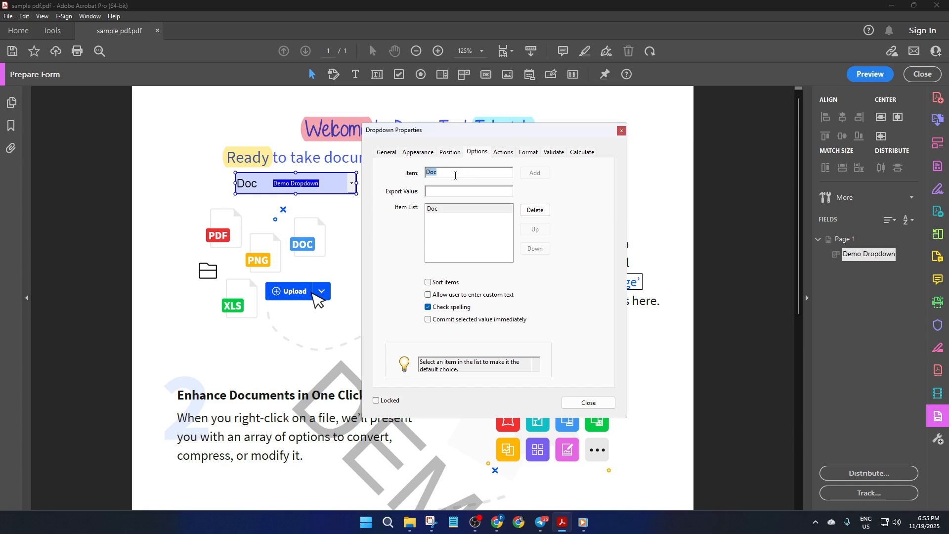
{"action": "type", "text": "PDF"}
{"action": "left_click", "coordinate": [533, 173]}
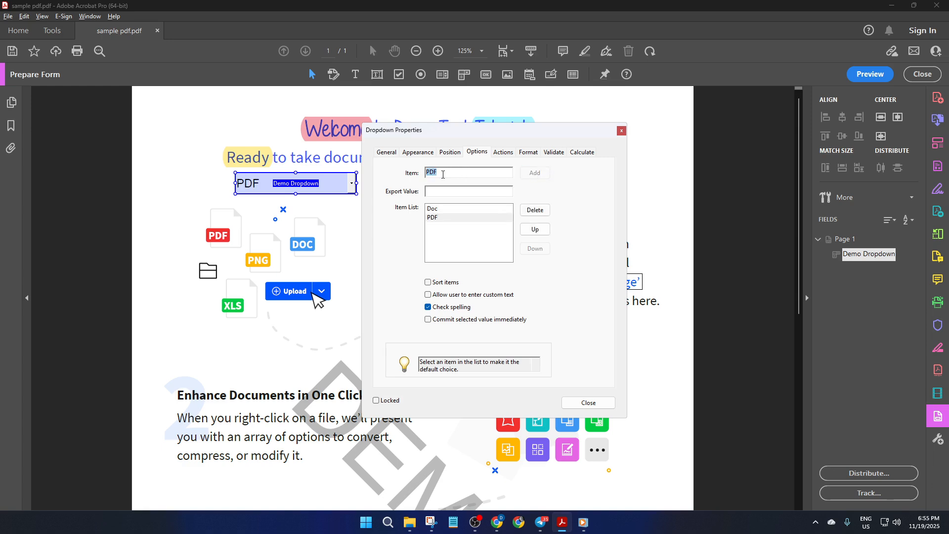
{"action": "type", "text": "PNG"}
{"action": "left_click", "coordinate": [535, 172]}
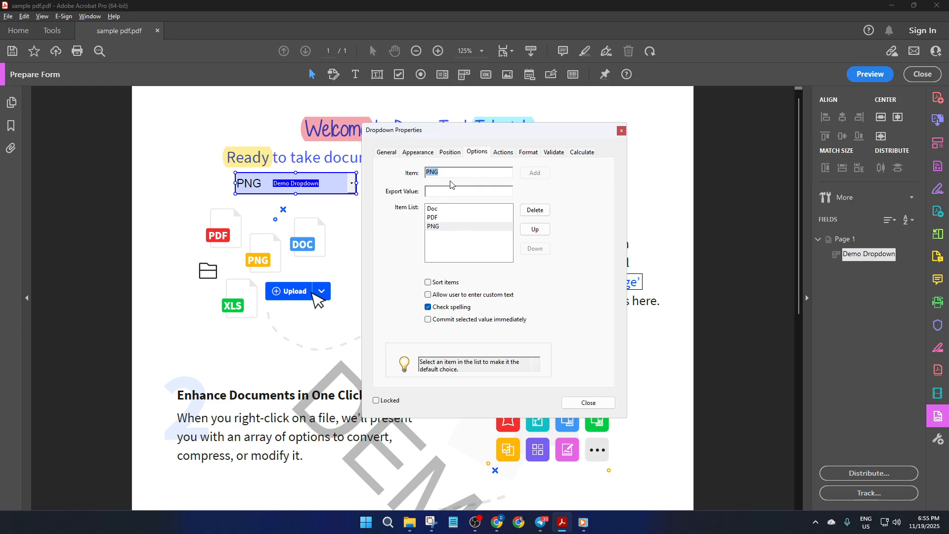
{"action": "type", "text": "XLS"}
{"action": "left_click", "coordinate": [534, 172]}
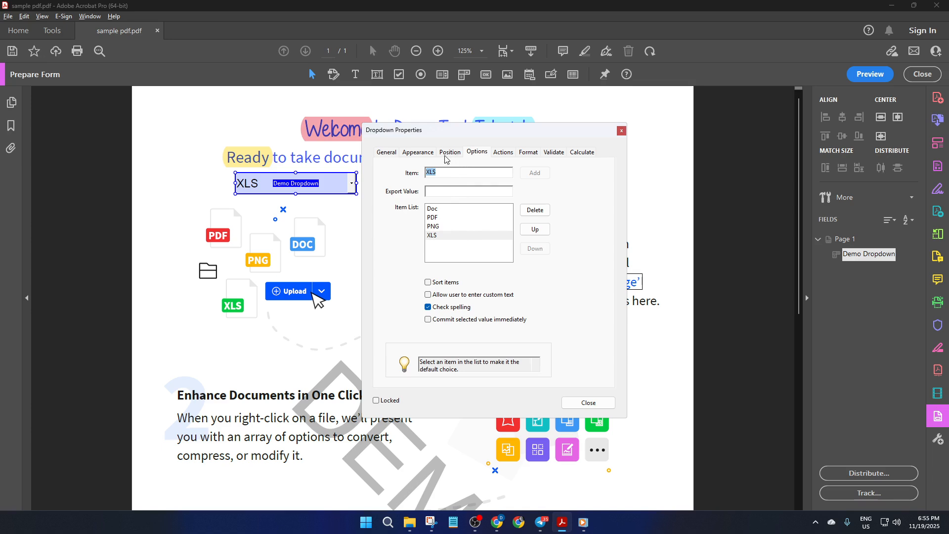
Review the dropdown field's visibility, position, options, actions, format, validation and calculation settings.
{"action": "left_click", "coordinate": [387, 154]}
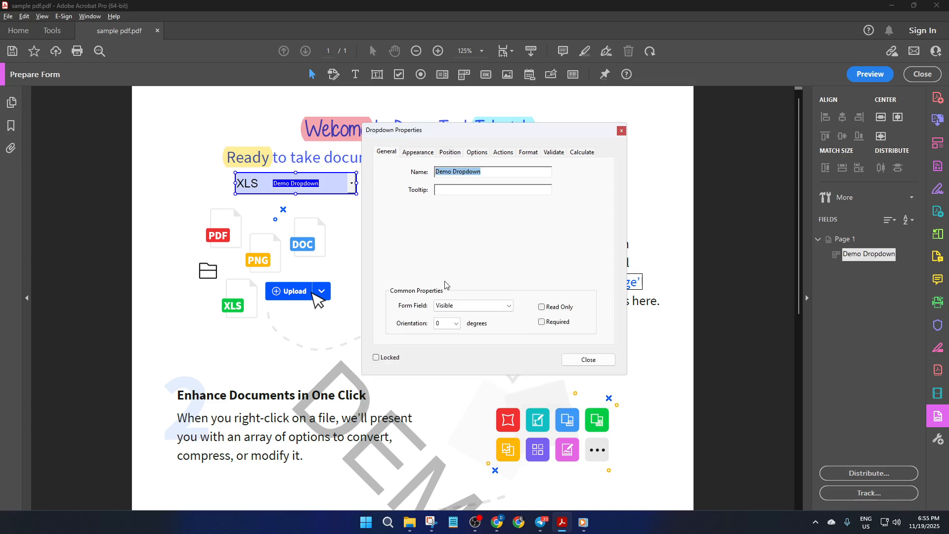
{"action": "left_click", "coordinate": [485, 310]}
{"action": "left_click", "coordinate": [485, 315]}
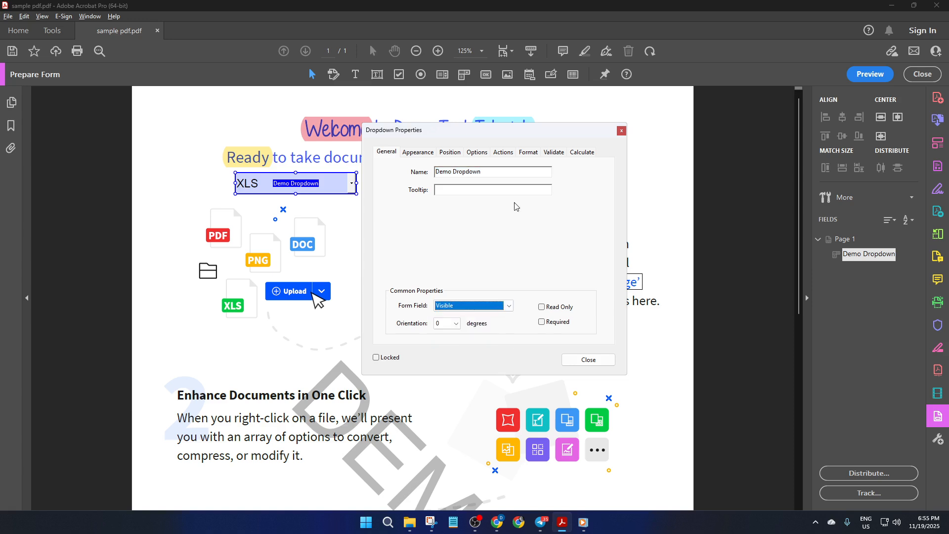
{"action": "left_click", "coordinate": [451, 153]}
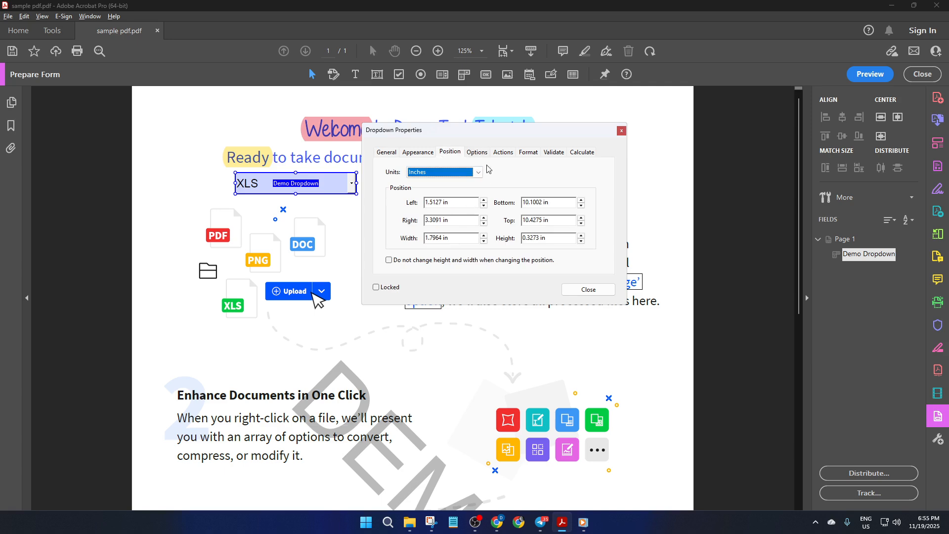
{"action": "left_click", "coordinate": [476, 152]}
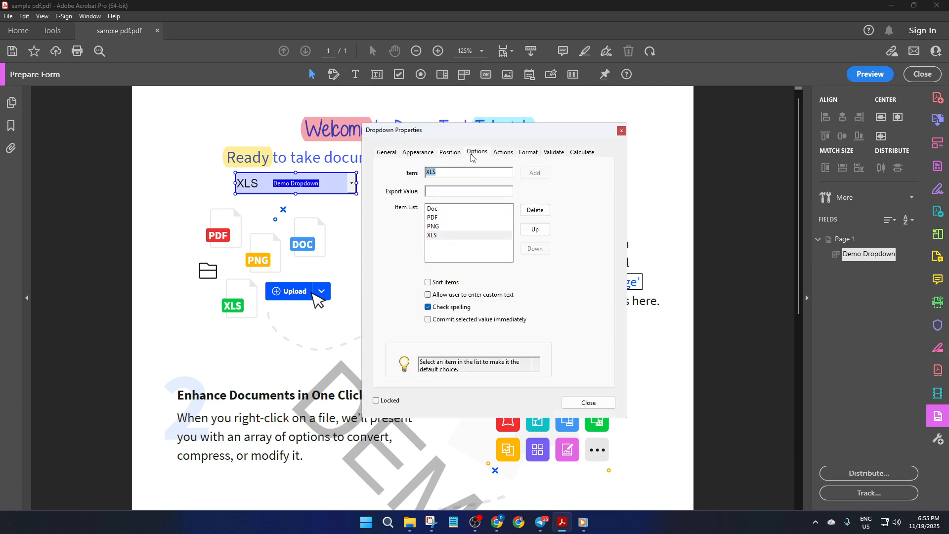
{"action": "left_click", "coordinate": [502, 153]}
{"action": "left_click", "coordinate": [530, 153]}
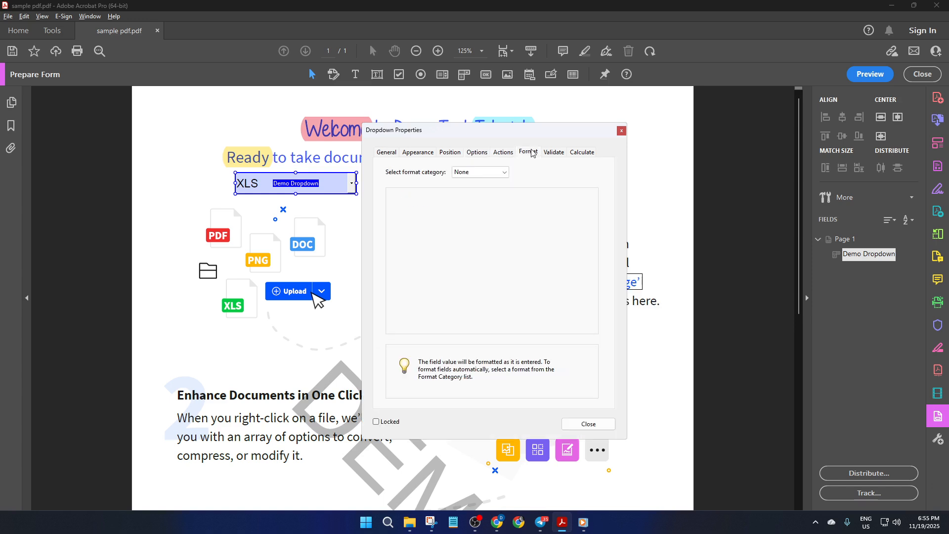
{"action": "left_click", "coordinate": [554, 151]}
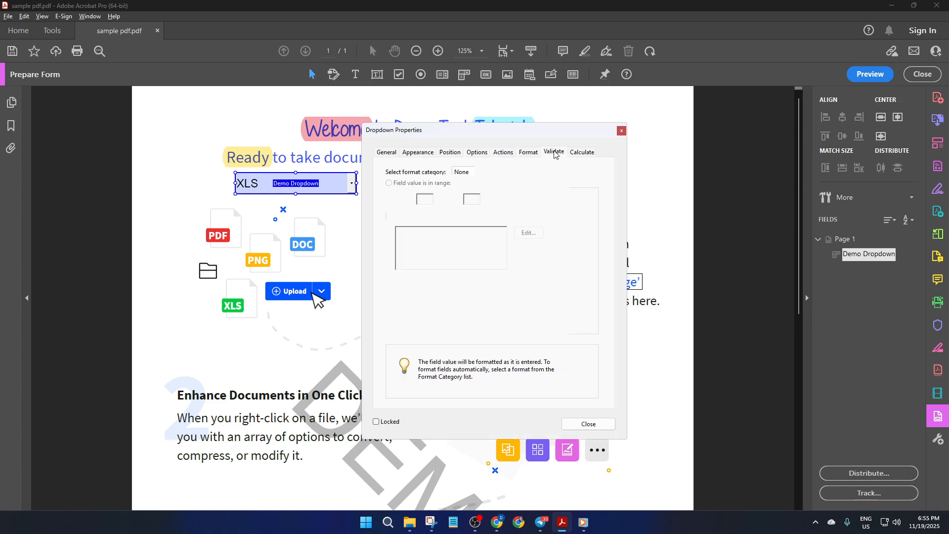
{"action": "left_click", "coordinate": [587, 153]}
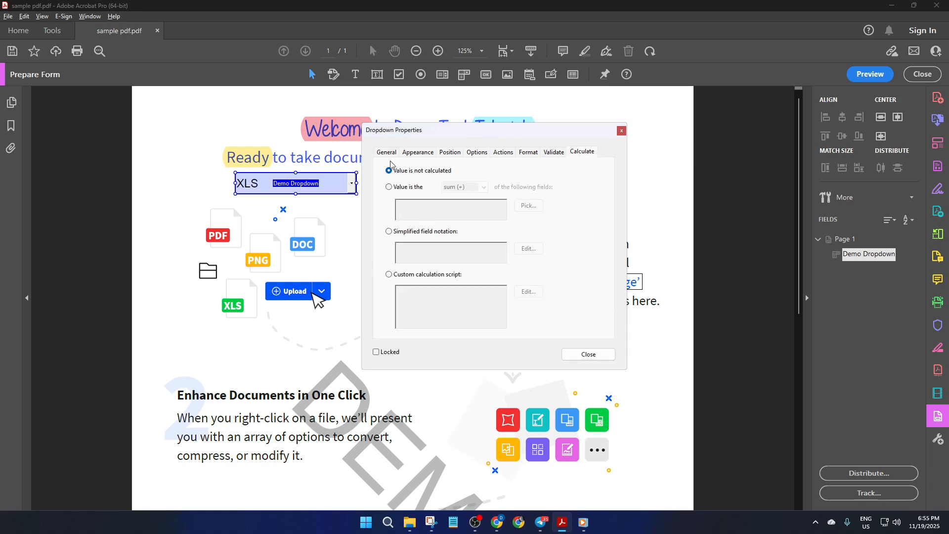
Examine the dropdown field's fill color and font size choices, recheck its item list, and close its properties.
{"action": "left_click", "coordinate": [419, 152]}
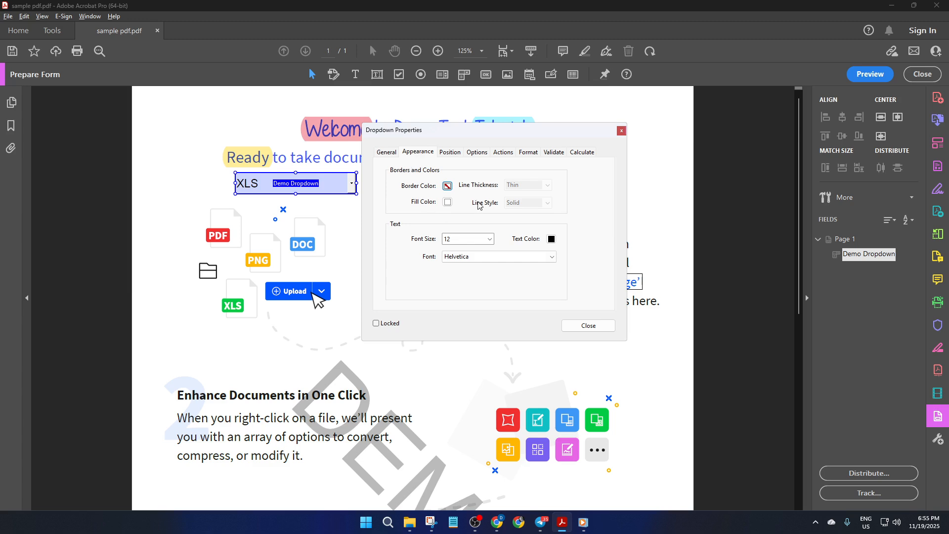
{"action": "left_click", "coordinate": [448, 202]}
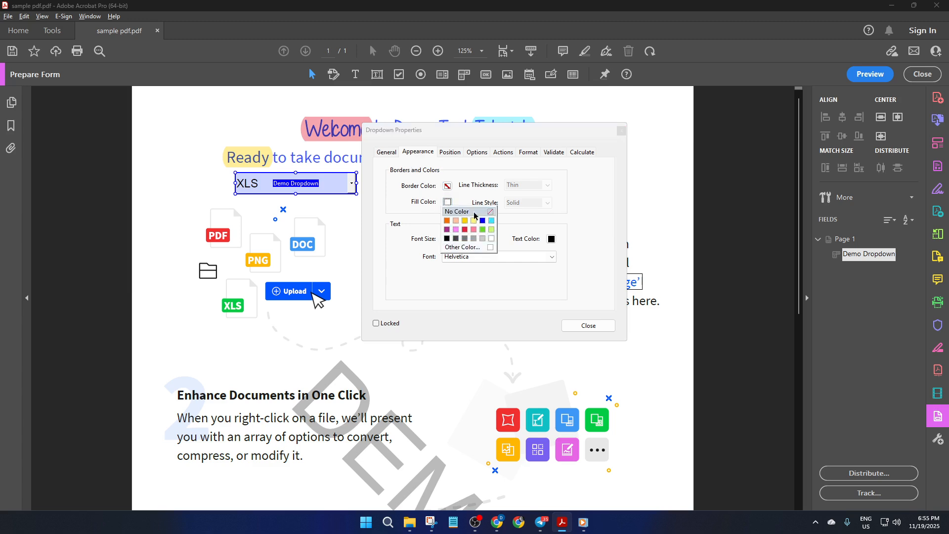
{"action": "left_click", "coordinate": [491, 184]}
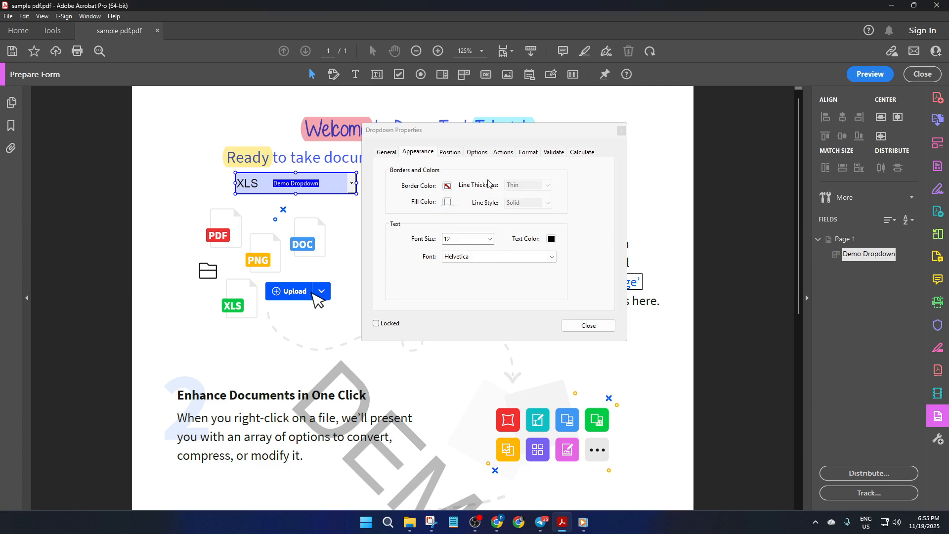
{"action": "left_click", "coordinate": [489, 240]}
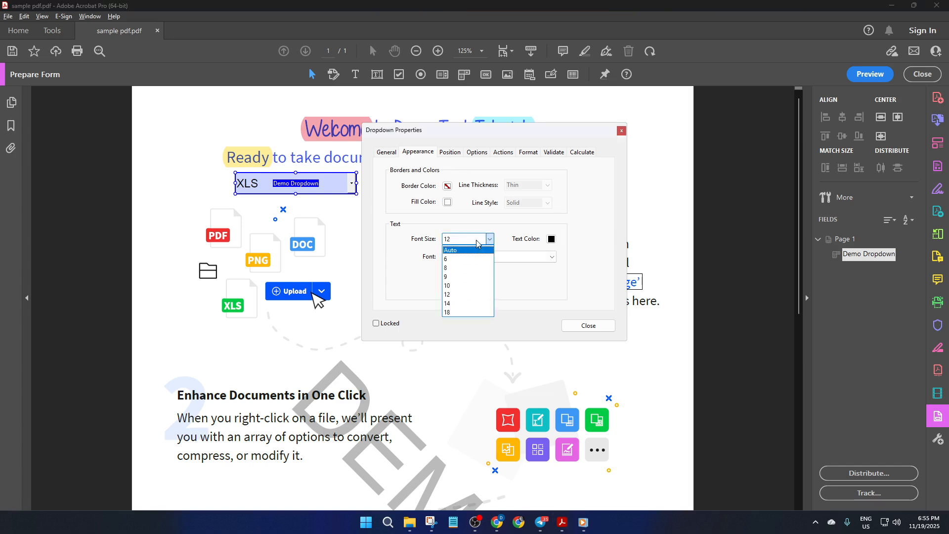
{"action": "left_click", "coordinate": [484, 240]}
{"action": "left_click", "coordinate": [393, 155]}
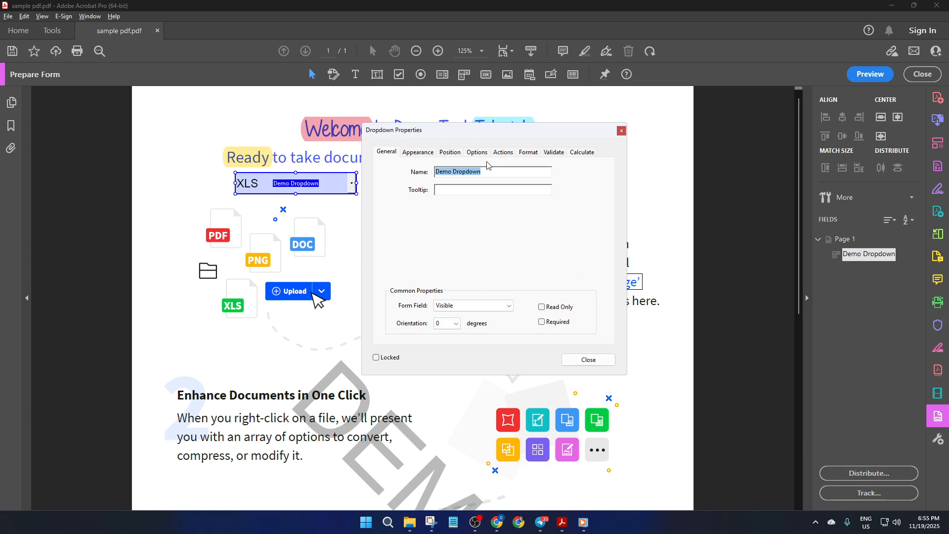
{"action": "left_click", "coordinate": [459, 153]}
{"action": "left_click", "coordinate": [479, 152]}
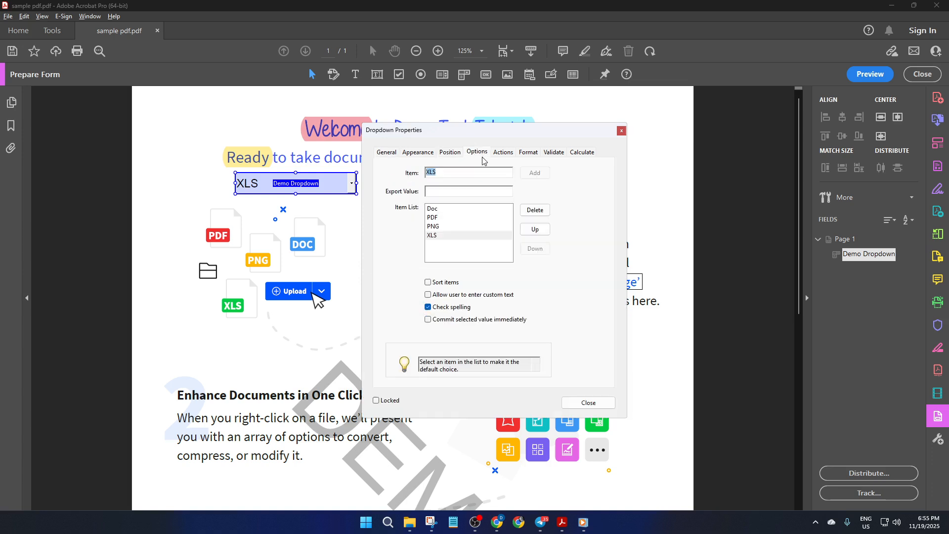
{"action": "left_click", "coordinate": [588, 402]}
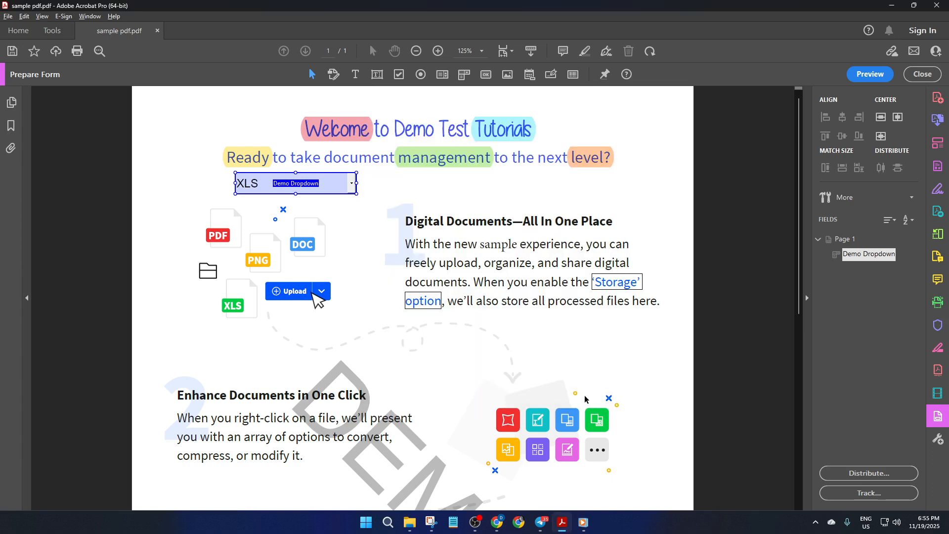
Deselect the Demo Dropdown field and reopen its properties.
{"action": "left_click", "coordinate": [349, 209]}
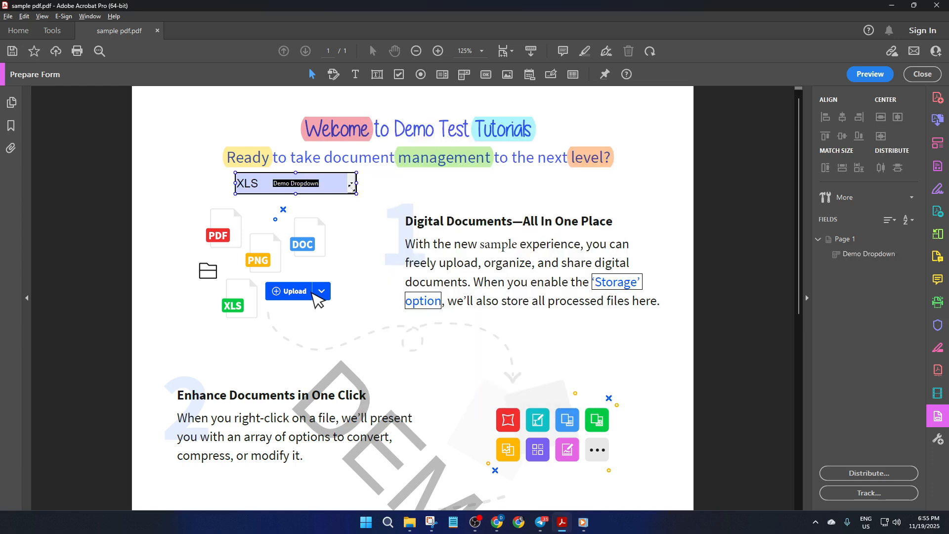
{"action": "left_click", "coordinate": [351, 187]}
{"action": "double_click", "coordinate": [352, 180]}
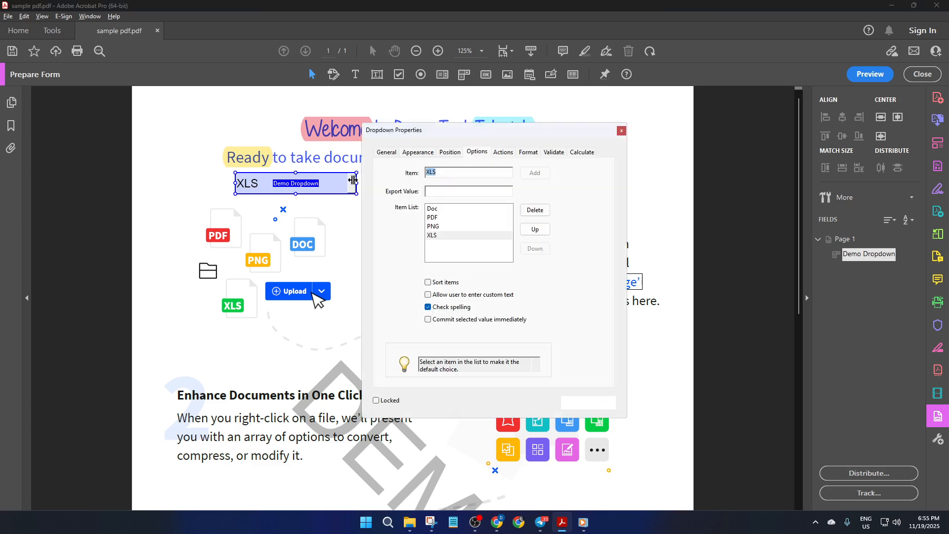